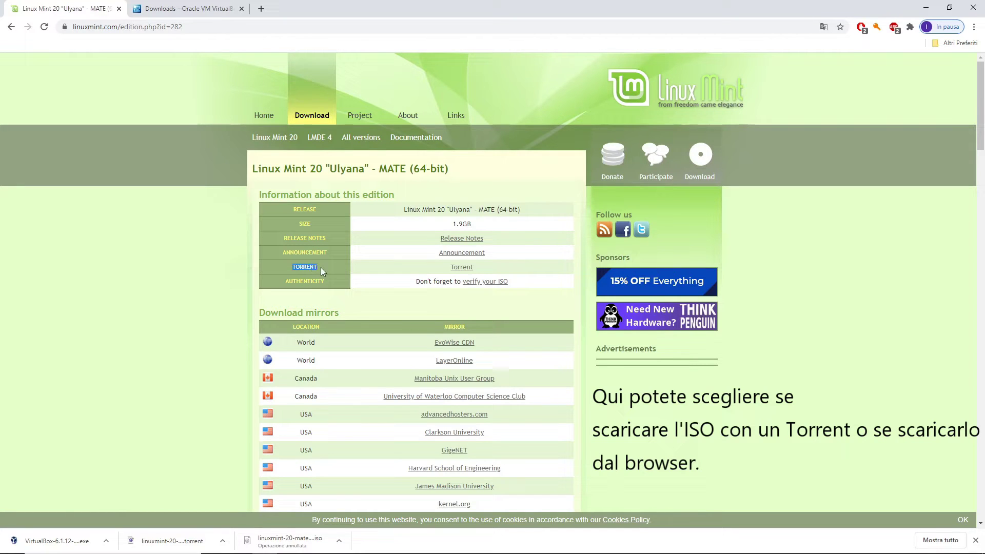
{"action": "scroll", "coordinate": [462, 267], "scroll_direction": "down", "scroll_amount": 2}
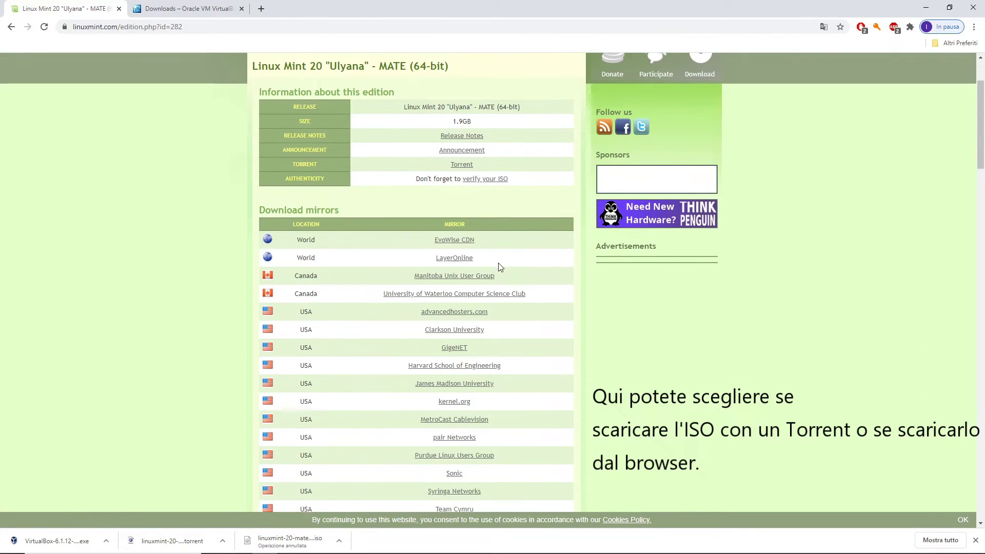
{"action": "scroll", "coordinate": [498, 263], "scroll_direction": "down", "scroll_amount": 1}
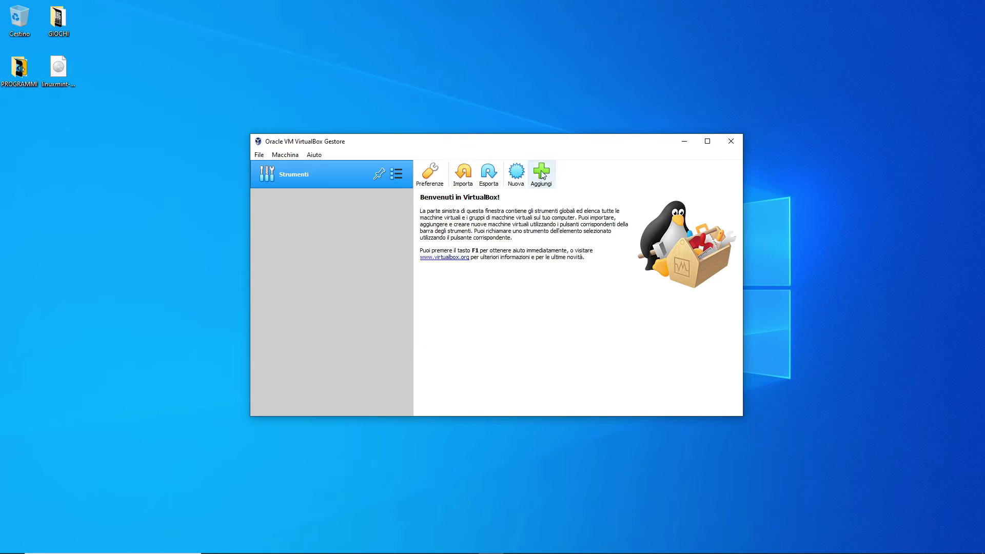
Start creating a new virtual machine in VirtualBox and name it Linux Mint.
{"action": "left_click_drag", "start_coordinate": [503, 145], "coordinate": [486, 159]}
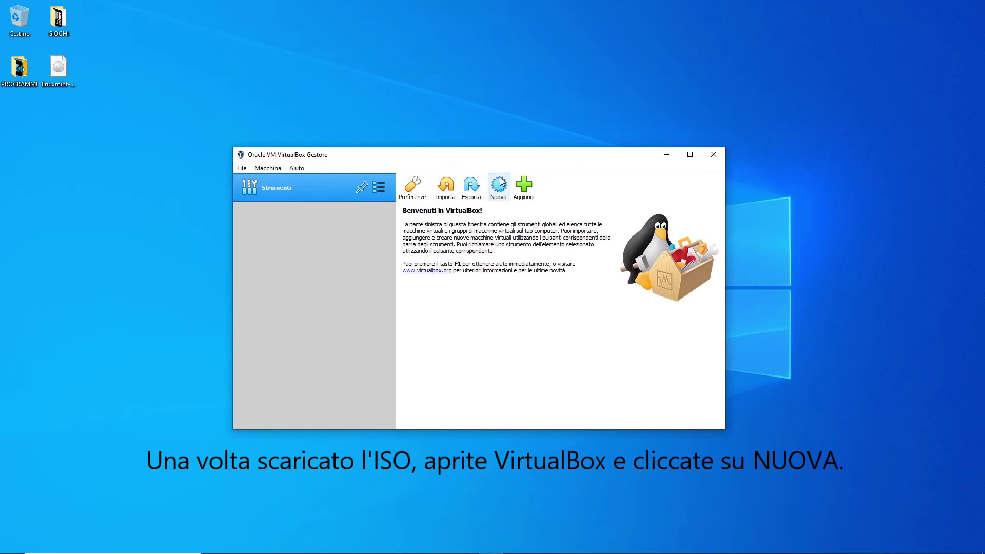
{"action": "left_click", "coordinate": [499, 184]}
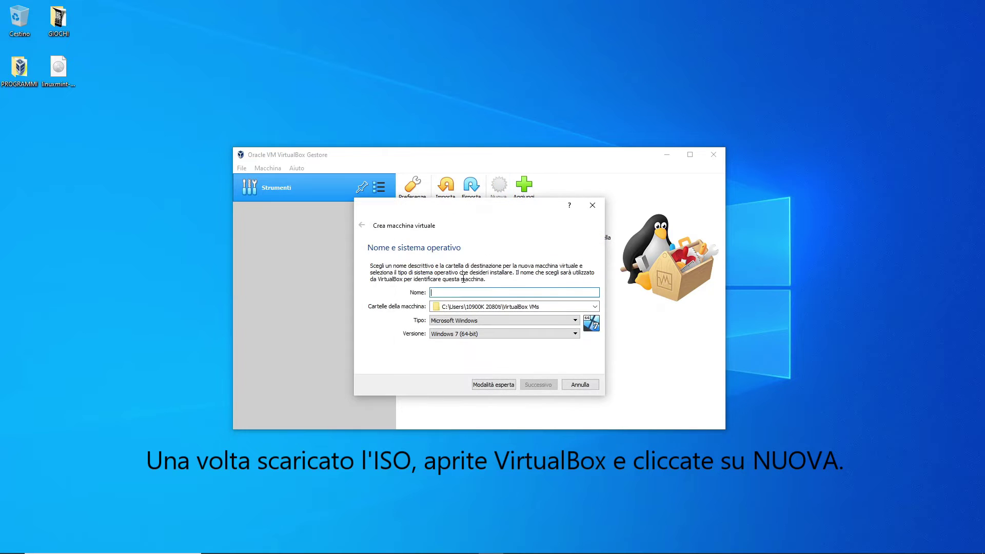
{"action": "type", "text": "L"}
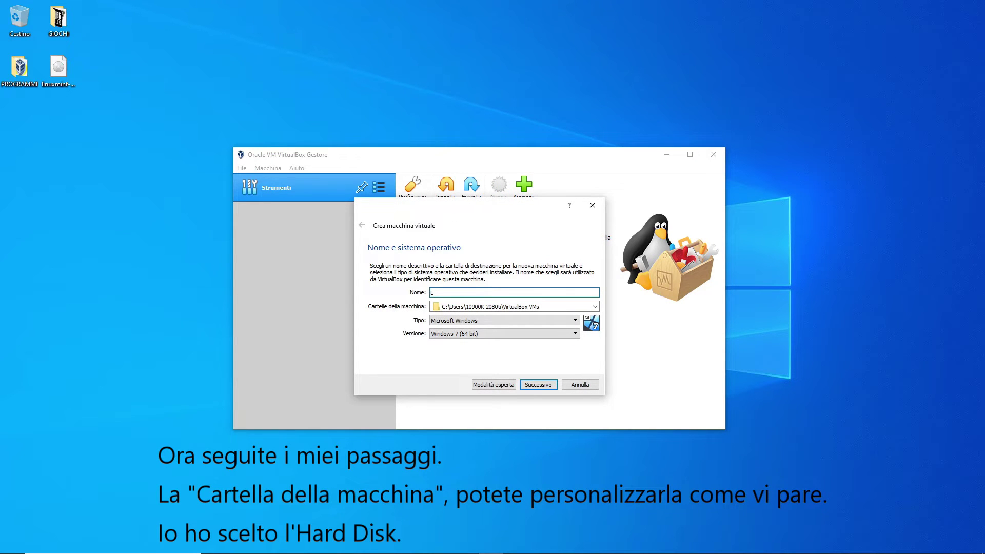
{"action": "type", "text": "inux Mint"}
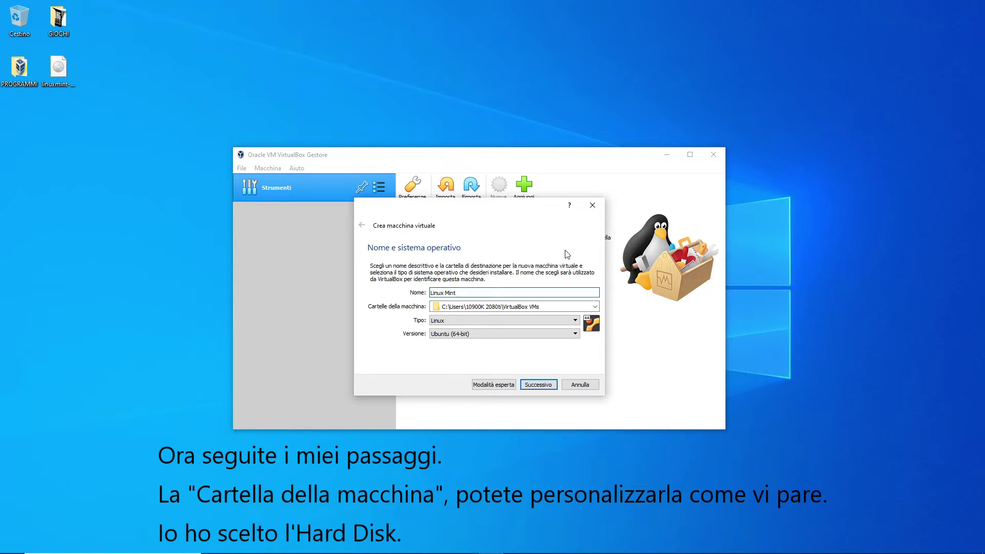
Set the machine folder to D:\Linux and continue to the memory size.
{"action": "left_click", "coordinate": [594, 307]}
{"action": "left_click", "coordinate": [578, 325]}
{"action": "scroll", "coordinate": [405, 370], "scroll_direction": "down", "scroll_amount": 5}
{"action": "left_click", "coordinate": [403, 401]}
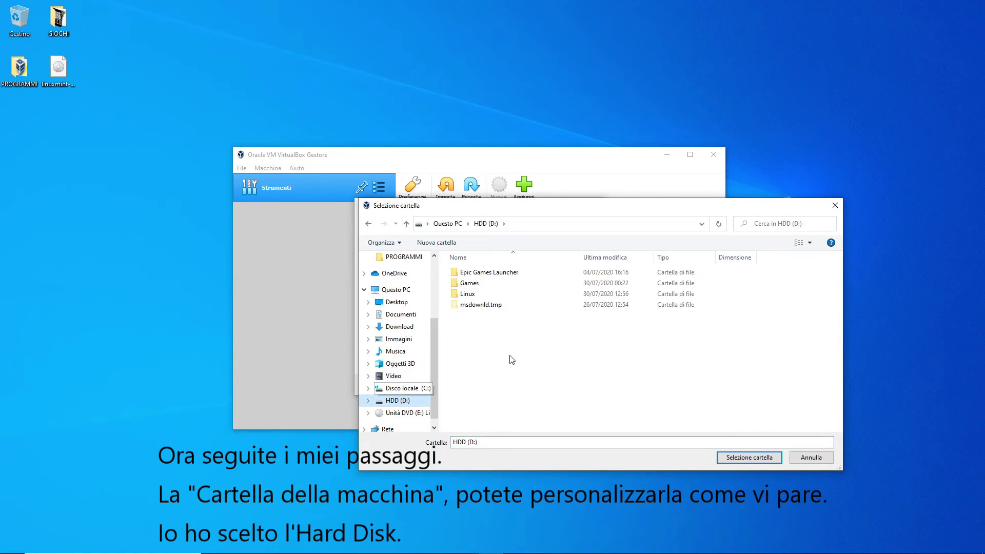
{"action": "left_click", "coordinate": [468, 294]}
{"action": "left_click", "coordinate": [748, 458]}
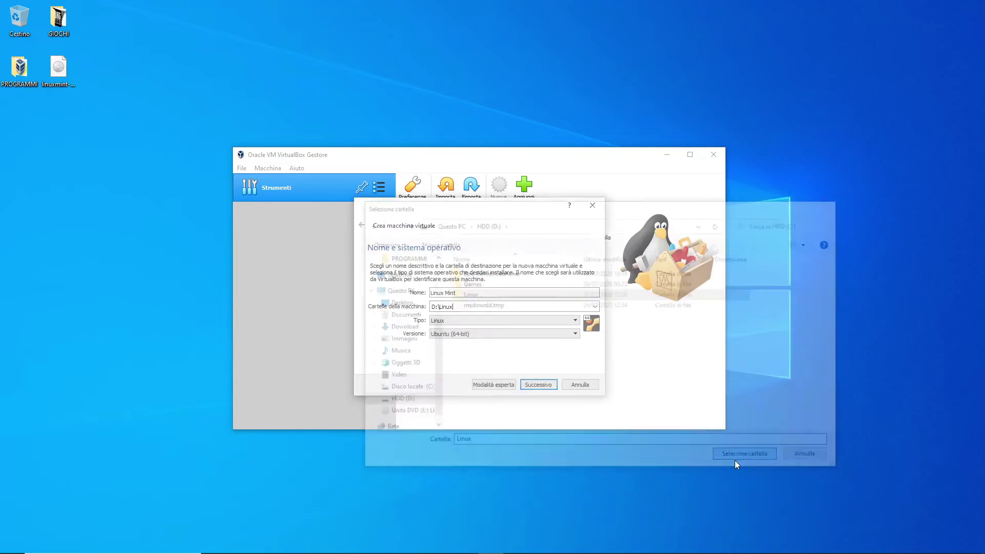
{"action": "left_click", "coordinate": [545, 388]}
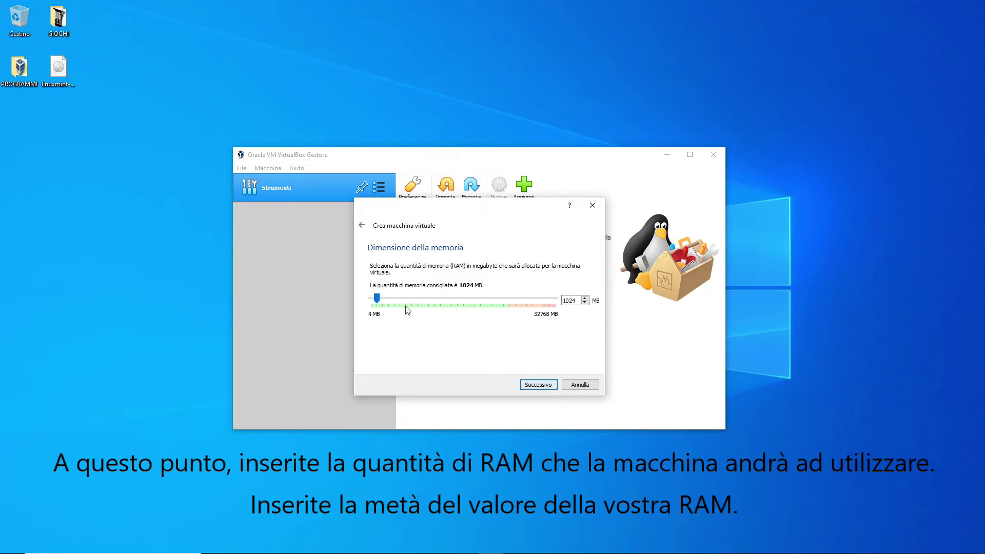
Allocate 16384 MB of memory to the machine and choose to create a new virtual hard disk.
{"action": "left_click_drag", "start_coordinate": [378, 299], "coordinate": [465, 321]}
{"action": "left_click", "coordinate": [545, 386]}
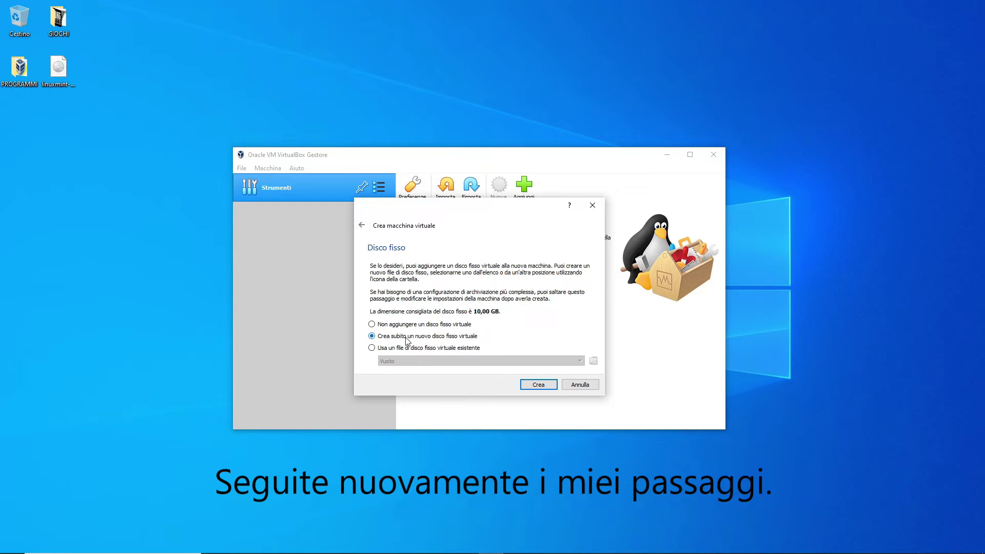
{"action": "left_click", "coordinate": [535, 386]}
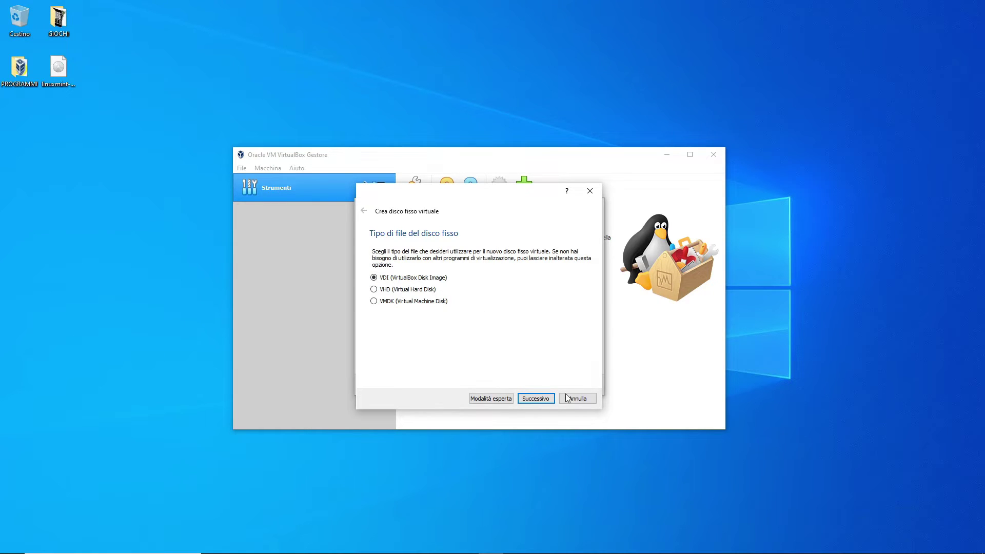
Create the virtual disk as a dynamically allocated VDI with a size of 20,54 GB.
{"action": "left_click", "coordinate": [537, 400]}
{"action": "left_click", "coordinate": [533, 398]}
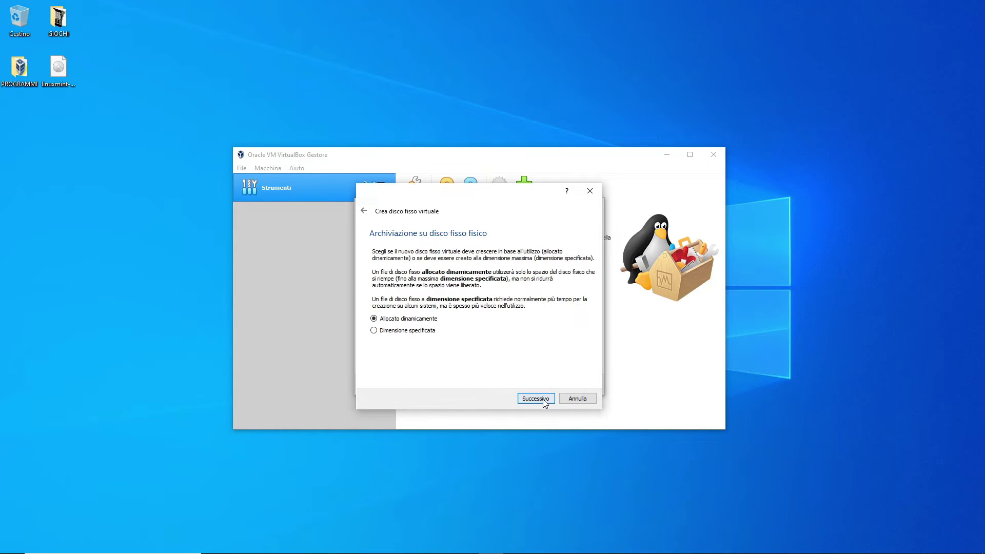
{"action": "left_click_drag", "start_coordinate": [472, 306], "coordinate": [494, 311]}
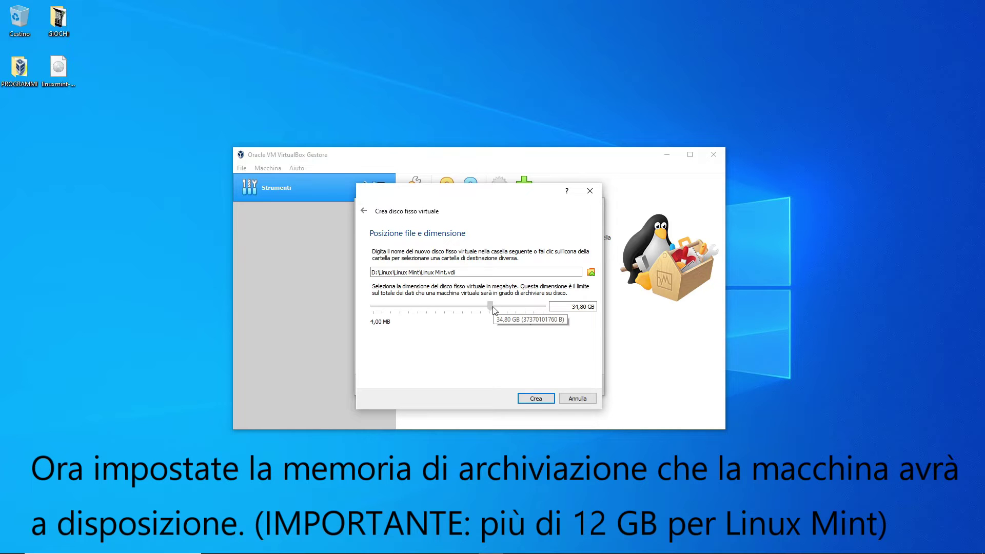
{"action": "left_click_drag", "start_coordinate": [494, 310], "coordinate": [485, 310]}
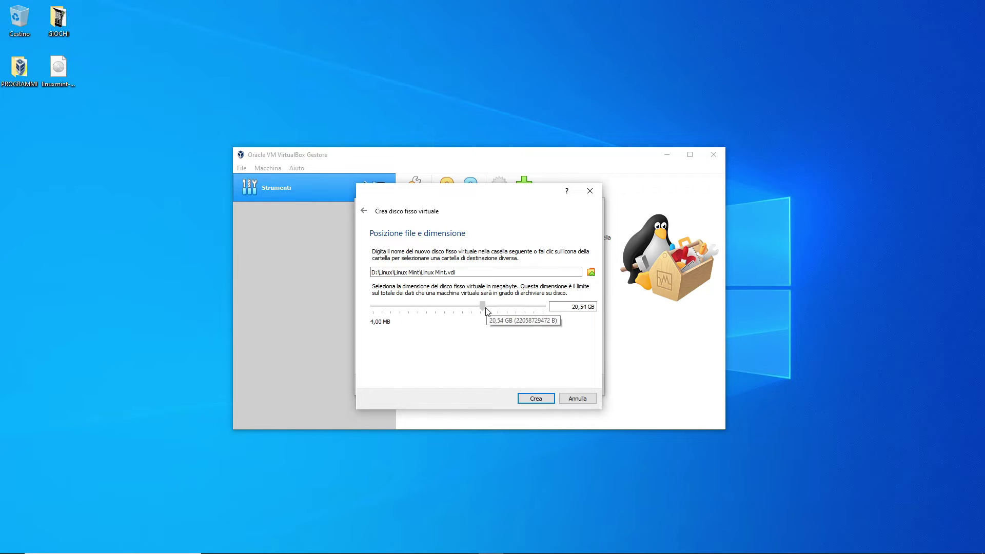
{"action": "left_click", "coordinate": [536, 398]}
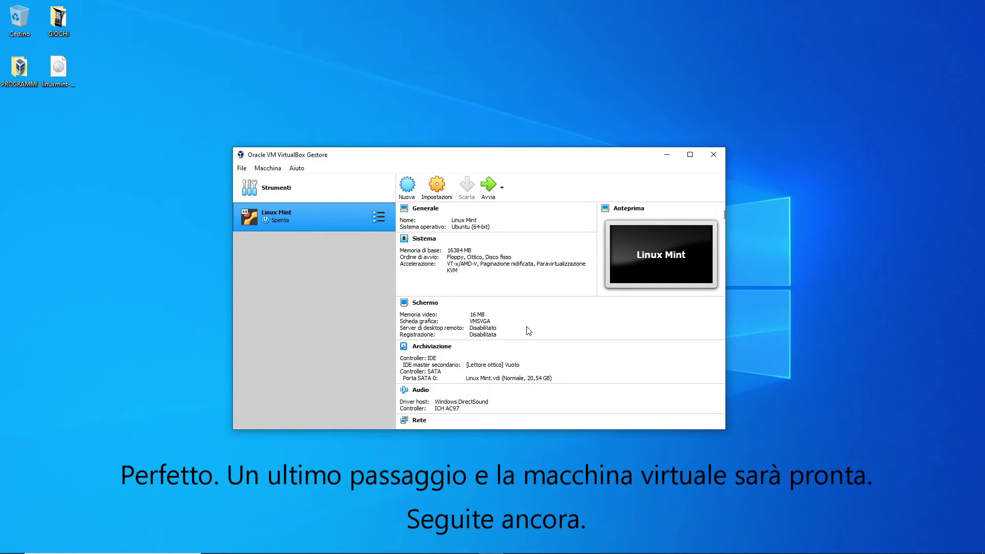
Load linuxmint-20-mate-64bit.iso from the Desktop into the Linux Mint machine's empty optical drive and save the settings.
{"action": "left_click", "coordinate": [440, 190]}
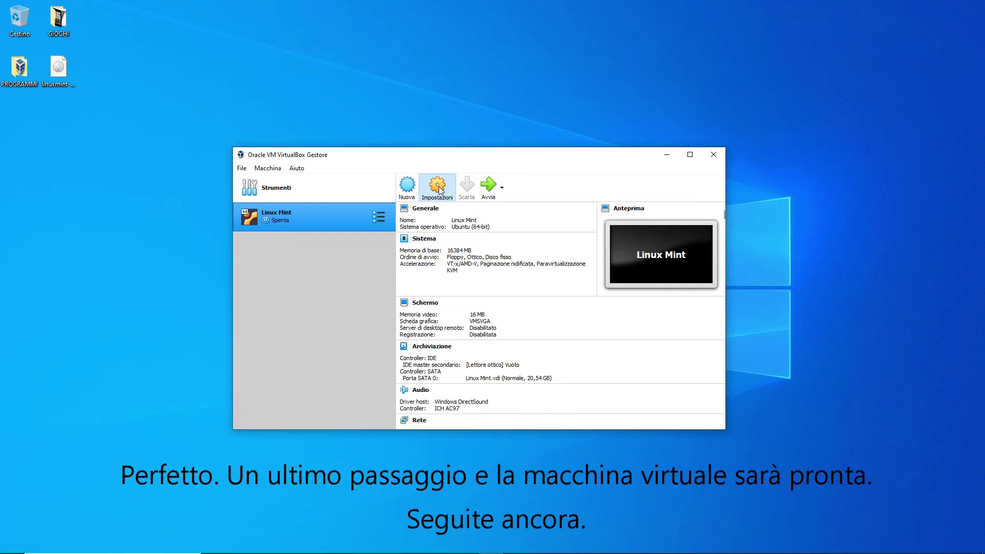
{"action": "left_click", "coordinate": [368, 231]}
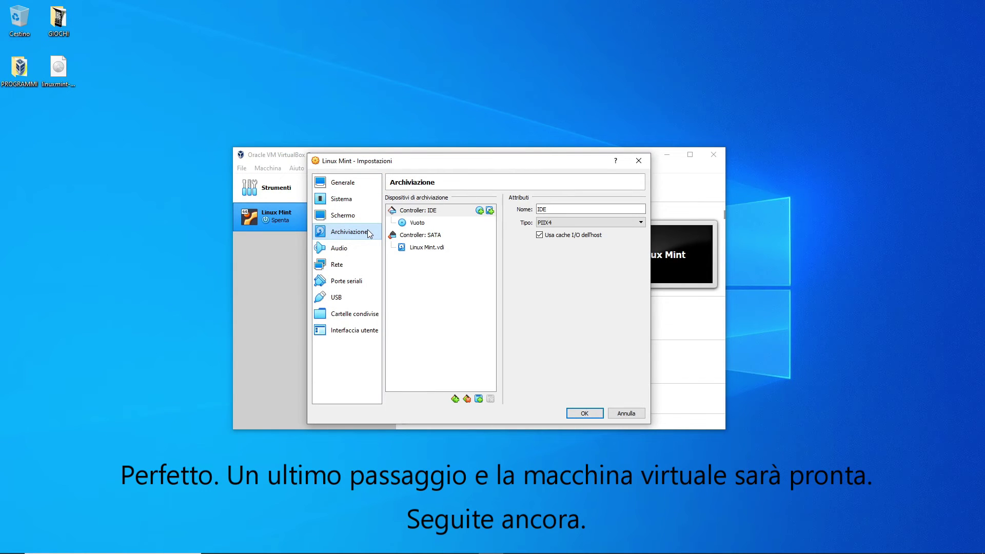
{"action": "left_click", "coordinate": [425, 223]}
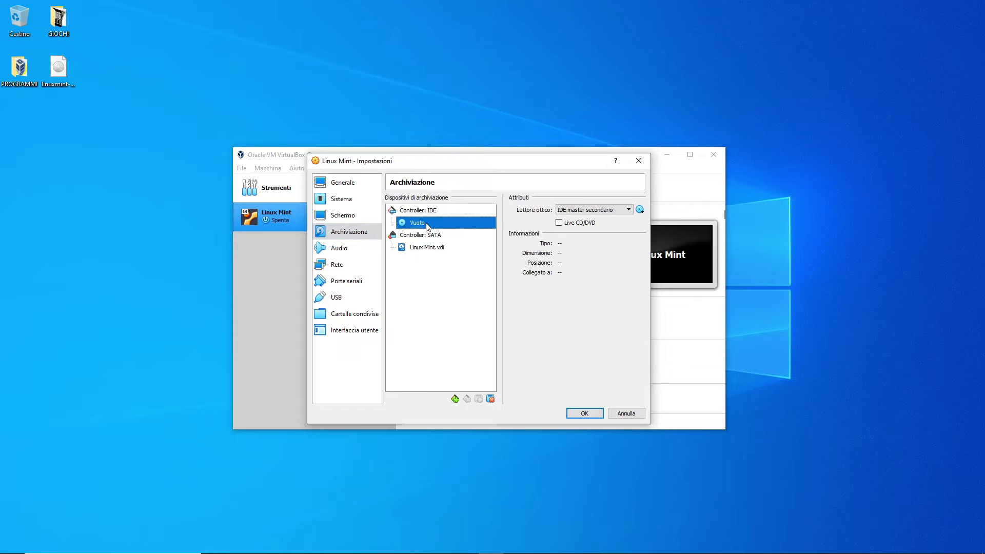
{"action": "left_click", "coordinate": [623, 209]}
{"action": "left_click", "coordinate": [642, 213]}
{"action": "left_click", "coordinate": [641, 211]}
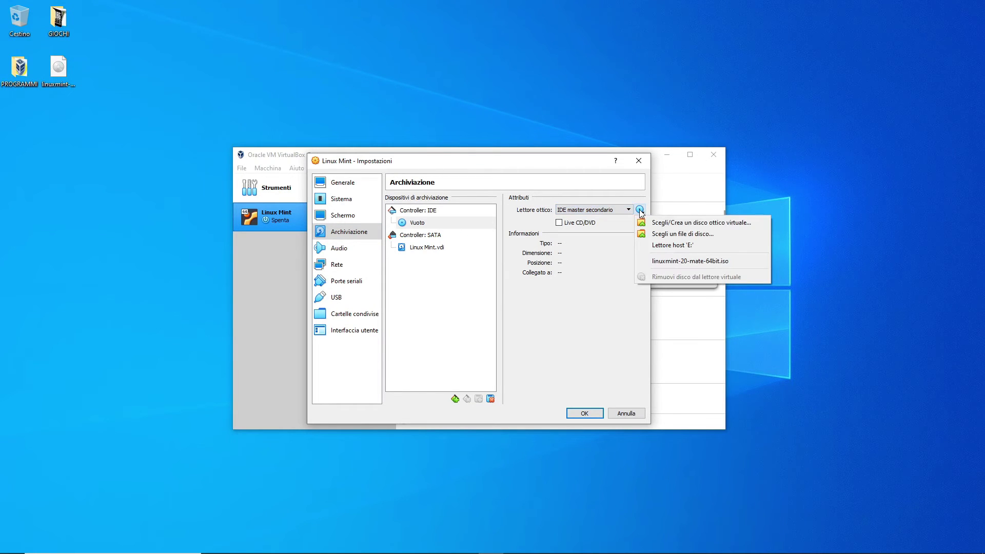
{"action": "left_click", "coordinate": [693, 235]}
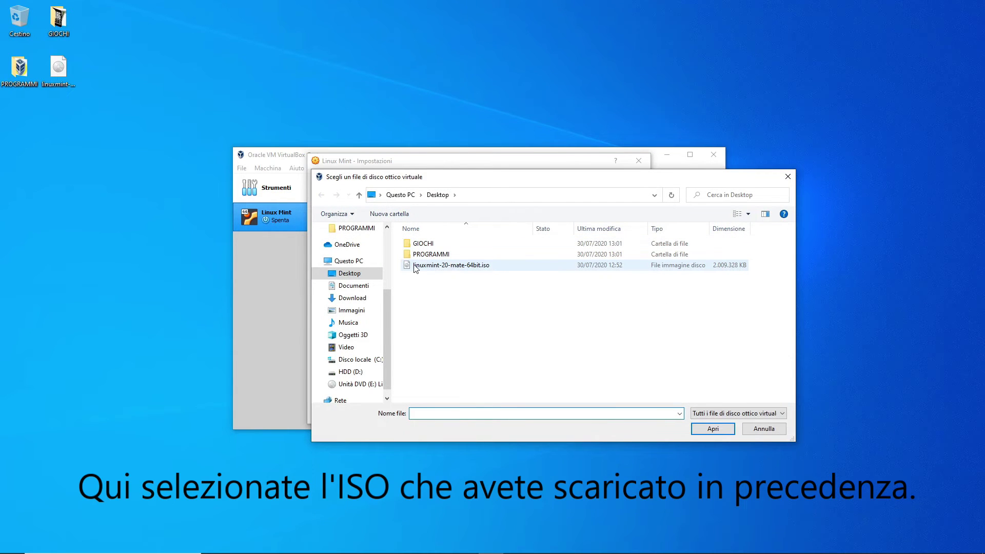
{"action": "left_click", "coordinate": [482, 265]}
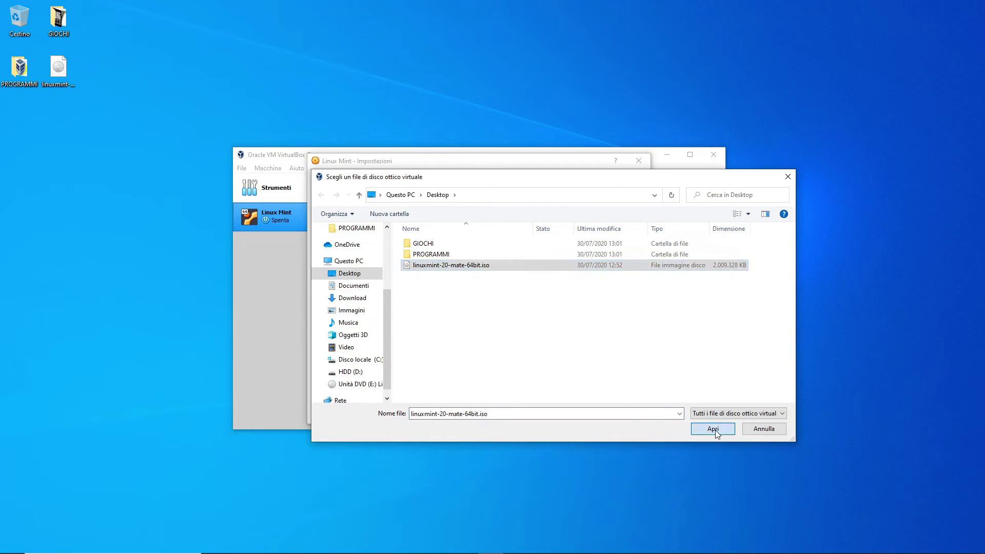
{"action": "left_click", "coordinate": [713, 429]}
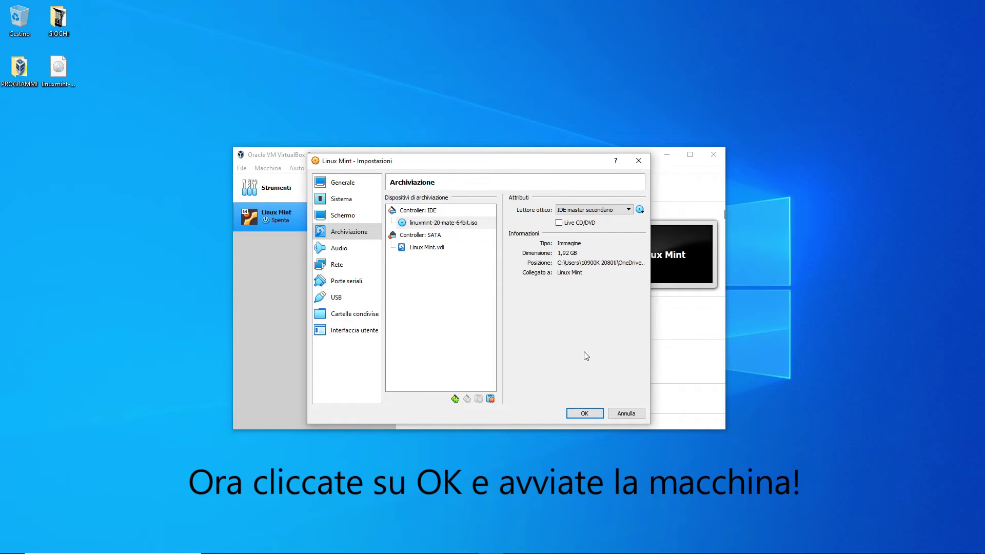
{"action": "left_click", "coordinate": [585, 414]}
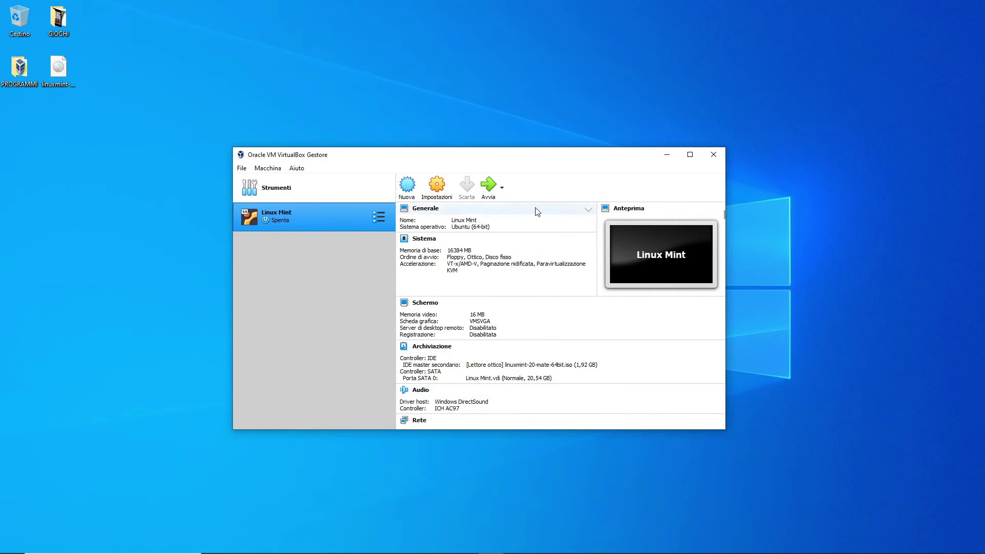
Start the Linux Mint machine with host drive E: as the start-up disk and dismiss the keyboard, mouse and network notifications.
{"action": "left_click", "coordinate": [489, 187]}
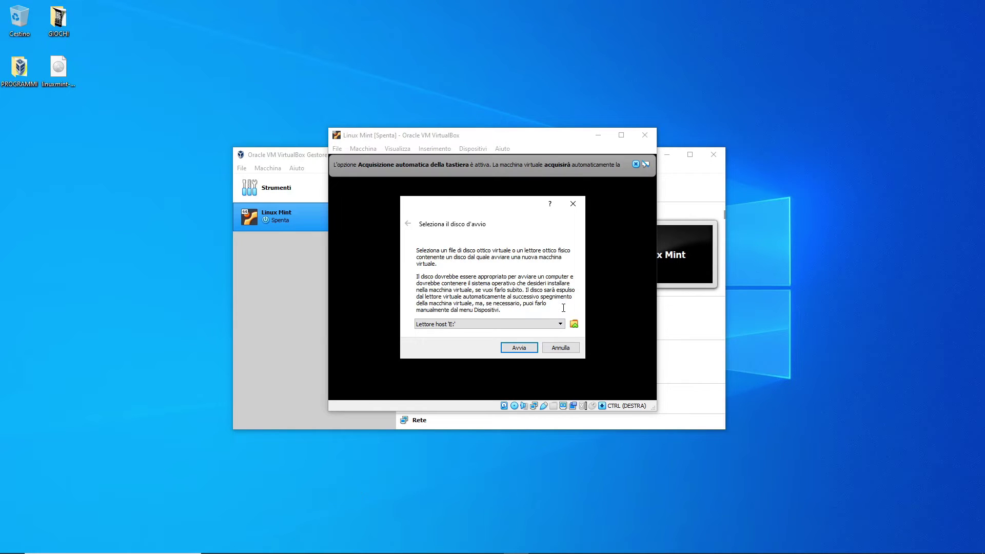
{"action": "left_click", "coordinate": [525, 348]}
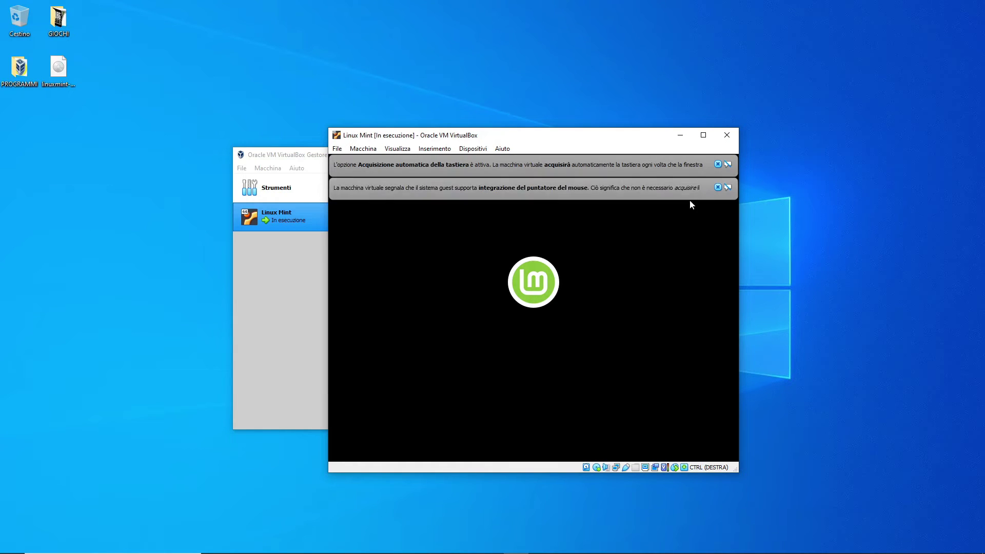
{"action": "left_click", "coordinate": [717, 188]}
{"action": "left_click", "coordinate": [718, 164]}
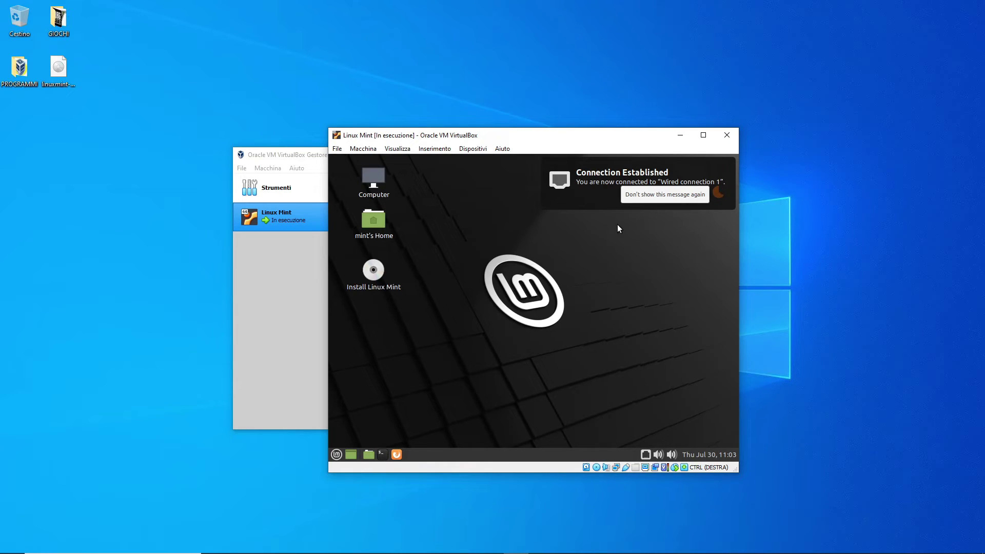
{"action": "left_click", "coordinate": [670, 198]}
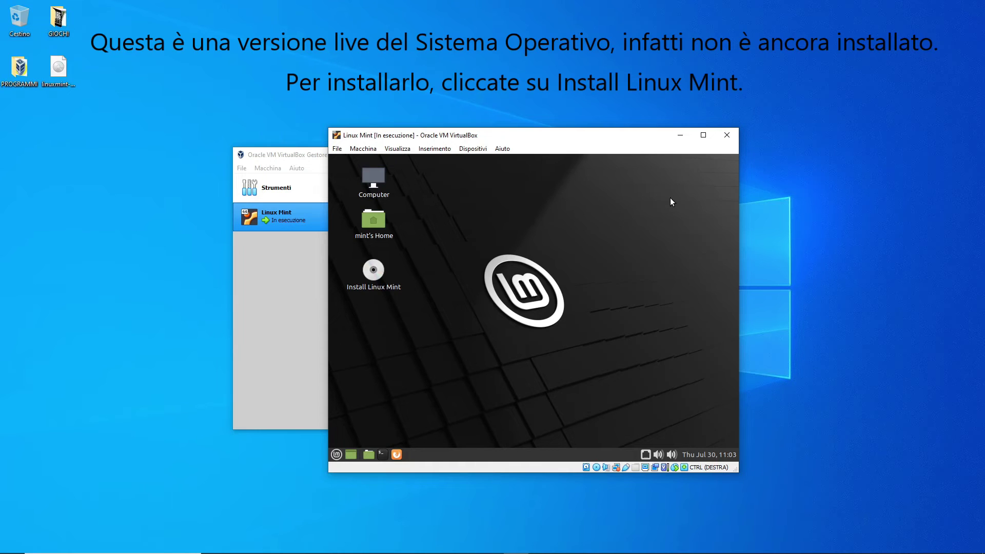
Launch the Linux Mint installer from the live desktop, maximize the machine window and move the installer fully into view.
{"action": "left_click", "coordinate": [703, 135]}
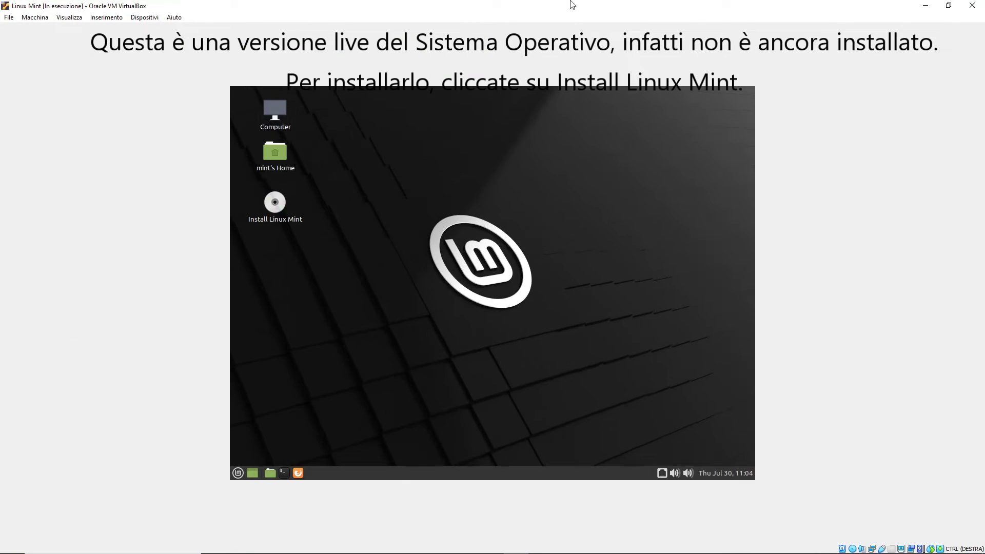
{"action": "left_click", "coordinate": [948, 6]}
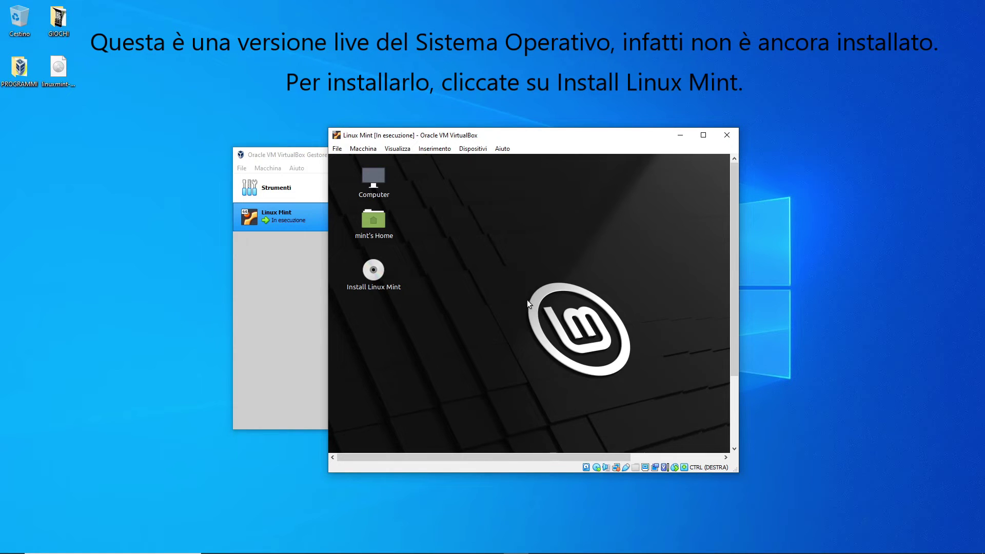
{"action": "double_click", "coordinate": [369, 270]}
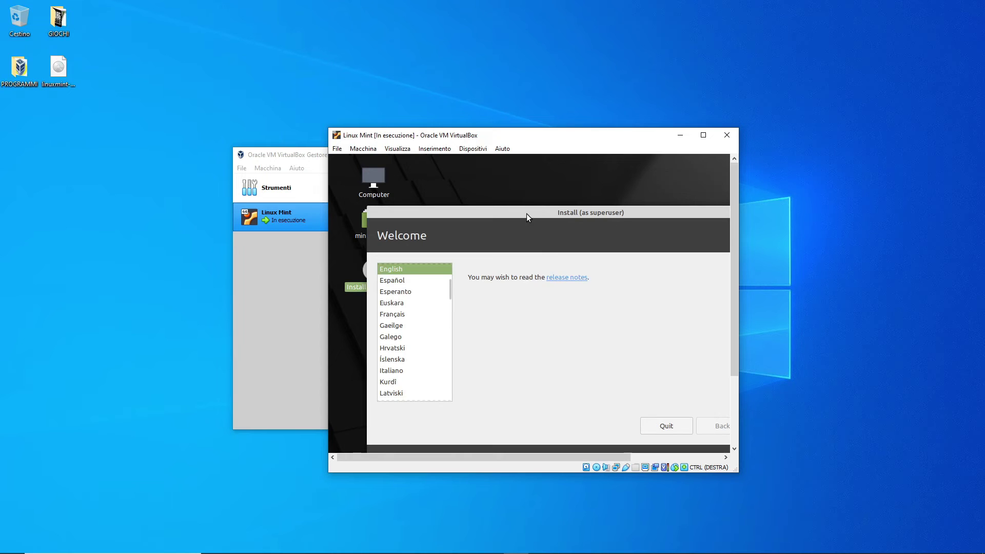
{"action": "left_click", "coordinate": [703, 135]}
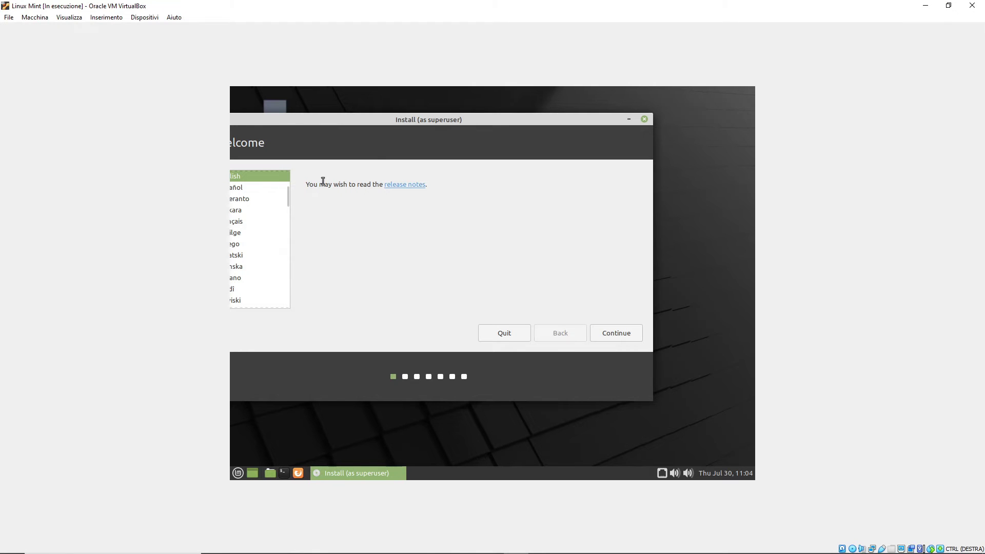
{"action": "left_click_drag", "start_coordinate": [462, 121], "coordinate": [519, 137]}
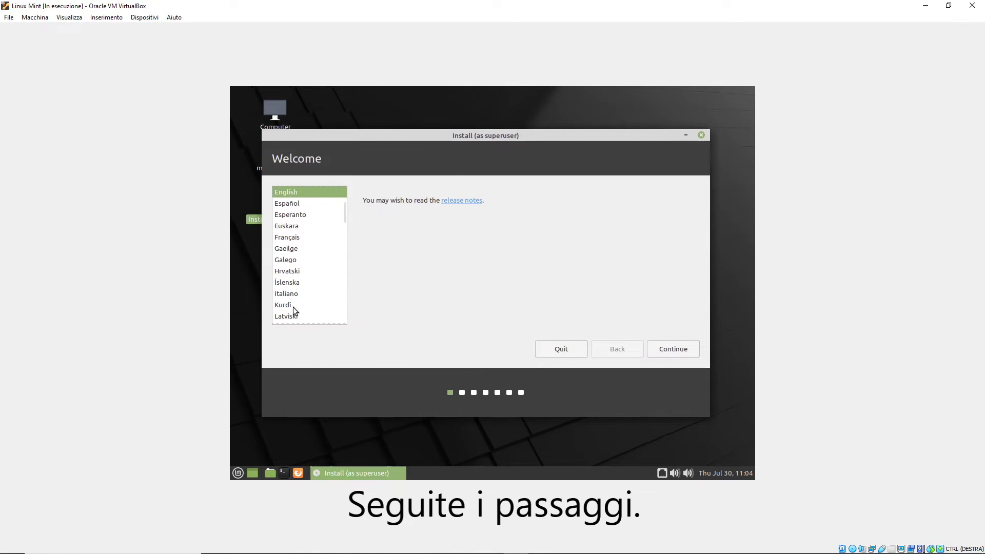
Select Italiano as the installation language and continue to the multimedia codecs page.
{"action": "left_click", "coordinate": [302, 296]}
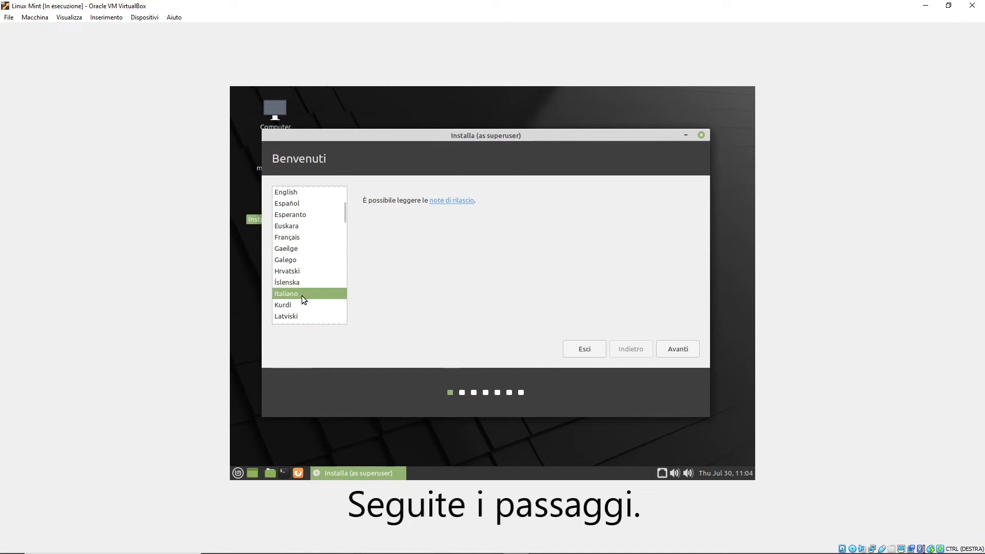
{"action": "left_click", "coordinate": [688, 349]}
{"action": "left_click", "coordinate": [710, 359]}
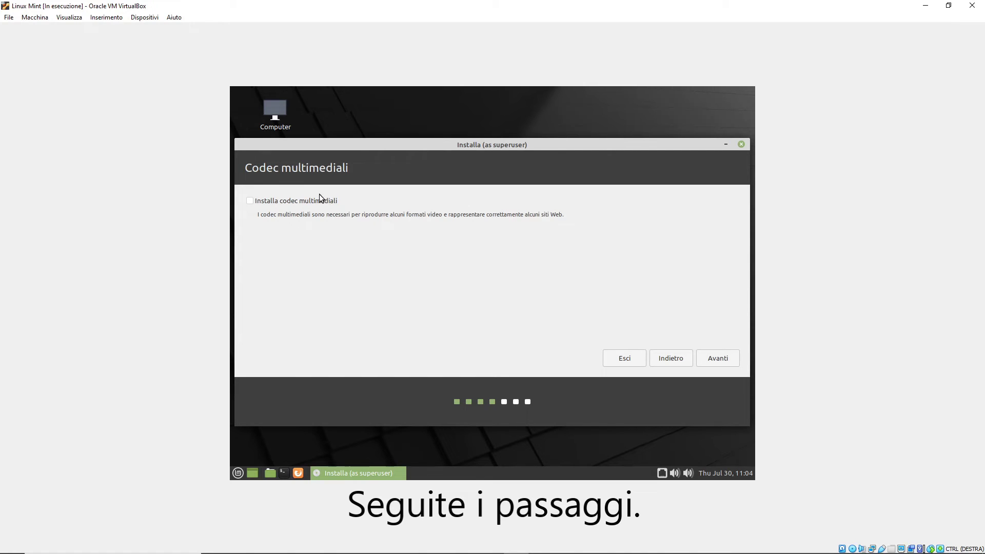
Enable the installation of multimedia codecs and continue to the installation type.
{"action": "left_click", "coordinate": [299, 202]}
{"action": "left_click", "coordinate": [723, 362]}
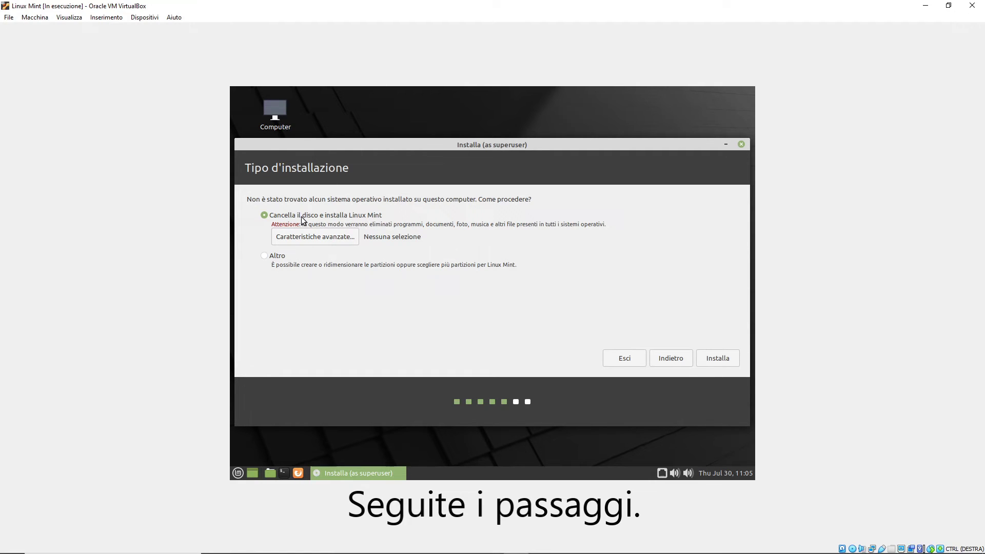
Start the installation with the whole disk erased, approve writing the partition changes, and keep Rome as the location.
{"action": "left_click", "coordinate": [716, 359]}
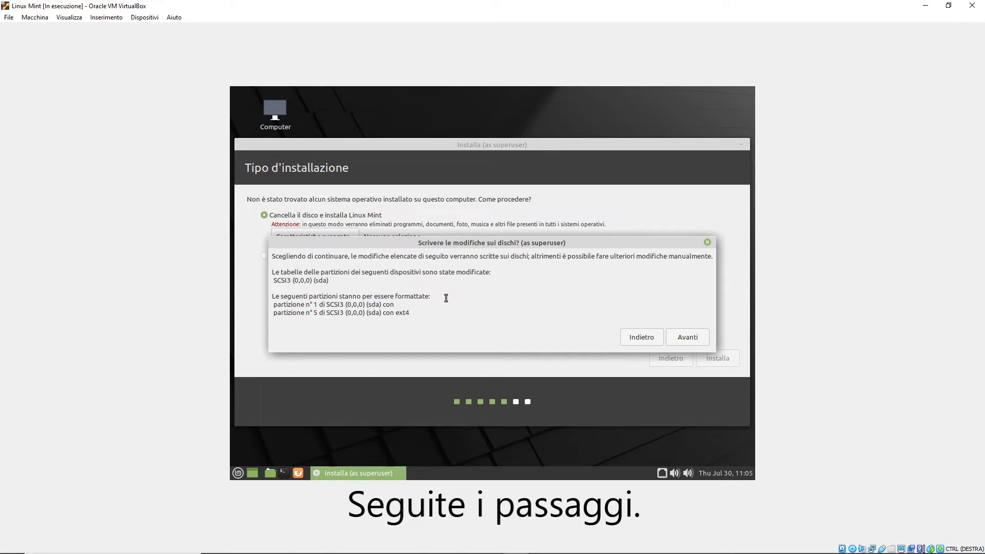
{"action": "left_click", "coordinate": [689, 338]}
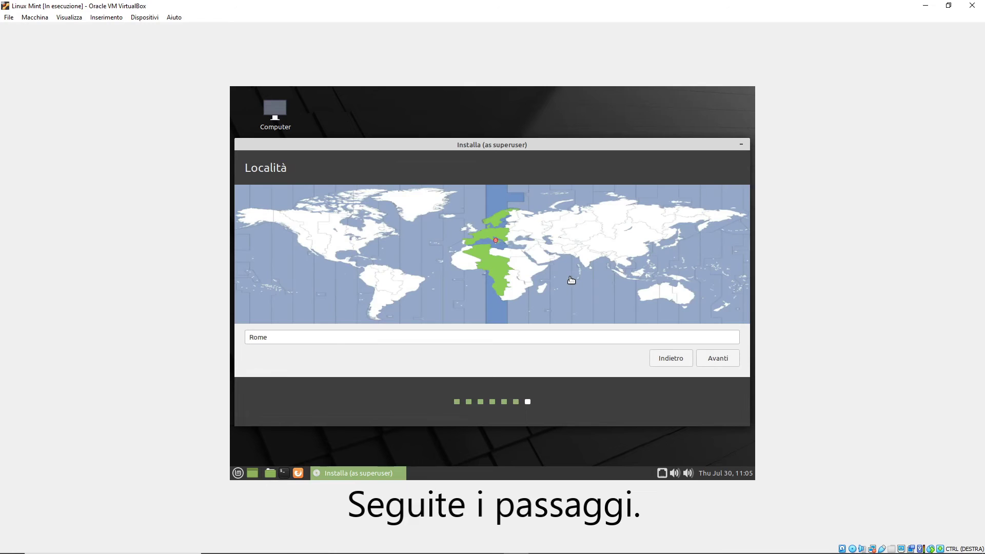
{"action": "left_click", "coordinate": [632, 337]}
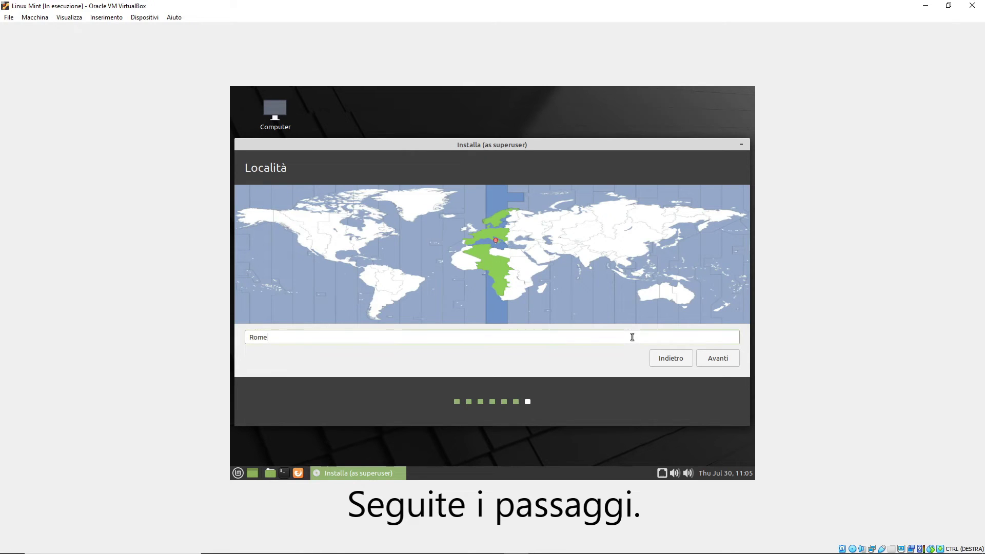
{"action": "left_click", "coordinate": [724, 361]}
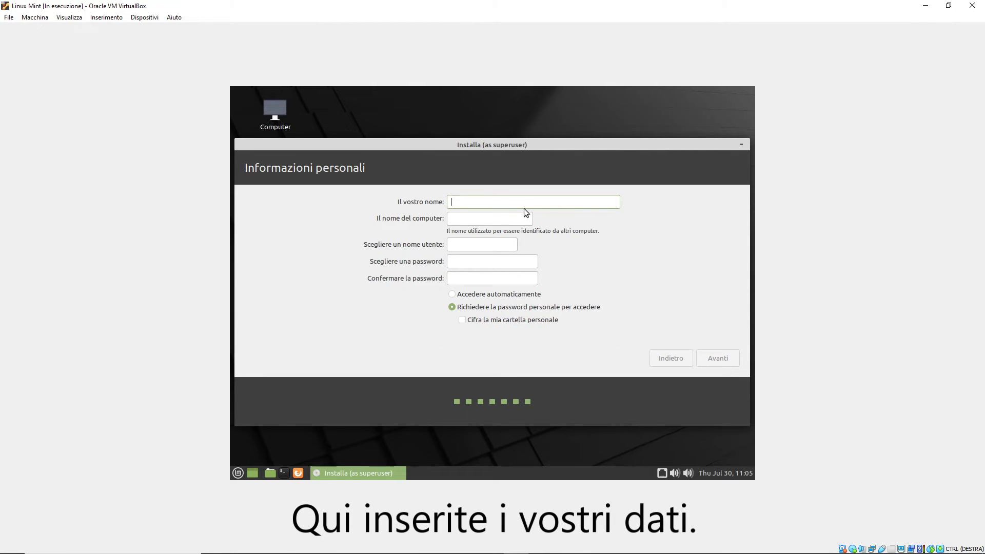
Fill in the user's name, and enter and confirm the account password in the personal information form.
{"action": "type", "text": "Kevin"}
{"action": "left_click", "coordinate": [474, 264]}
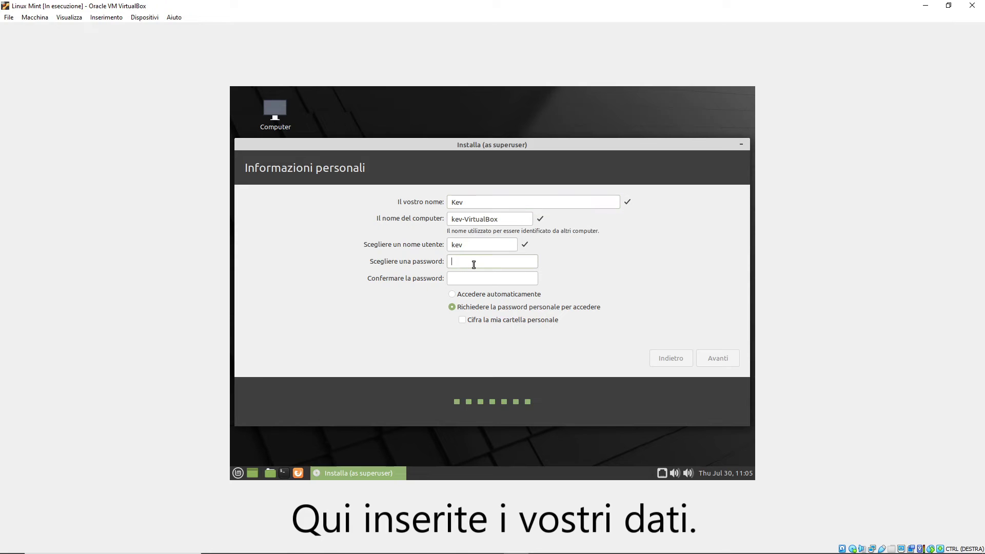
{"action": "type", "text": "****"}
{"action": "left_click", "coordinate": [512, 278]}
{"action": "type", "text": "****"}
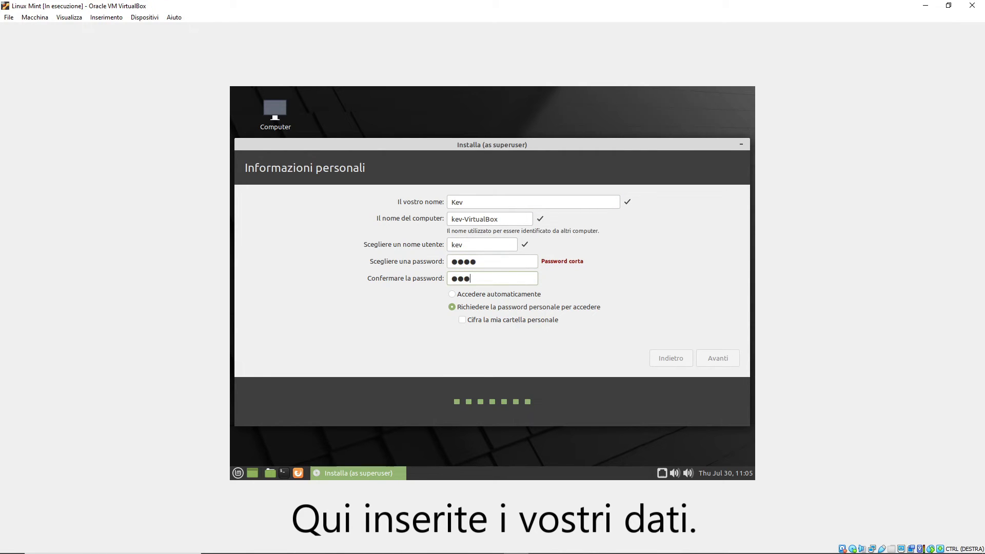
Set the account to log in automatically and continue with the installation.
{"action": "left_click", "coordinate": [494, 297]}
{"action": "left_click", "coordinate": [496, 308]}
{"action": "left_click", "coordinate": [501, 299]}
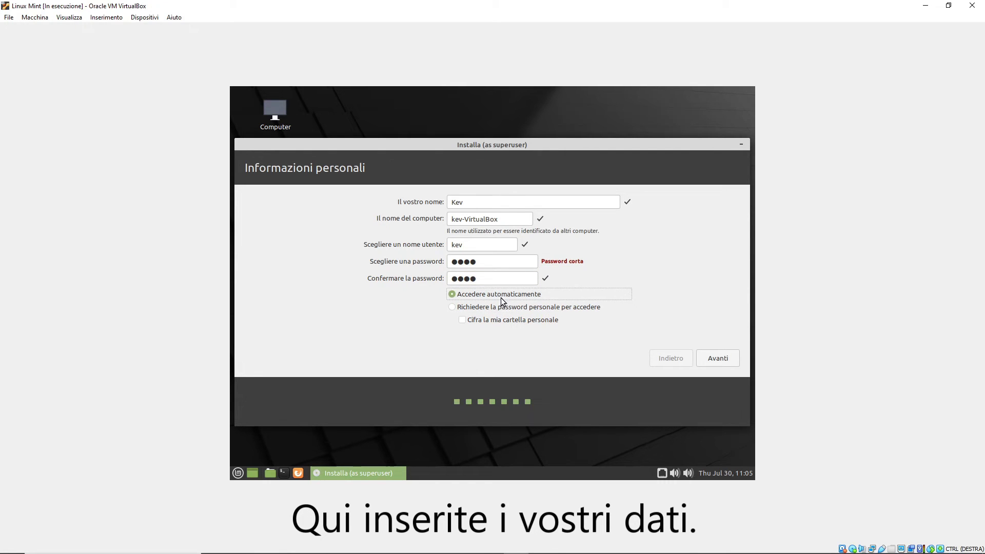
{"action": "left_click", "coordinate": [718, 358]}
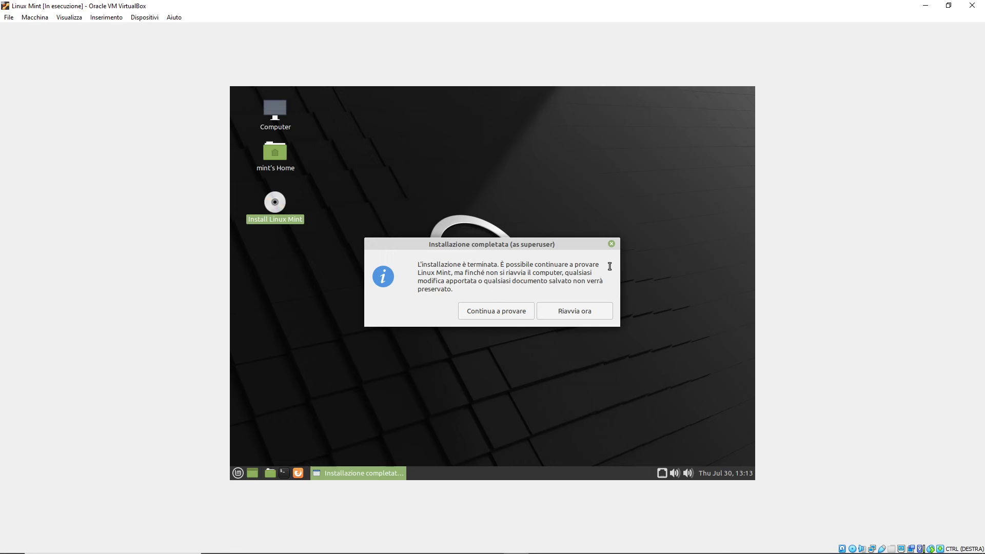
Restart into the installed Linux Mint, passing the installation medium removal prompt, and permanently dismiss the network connection notification.
{"action": "left_click", "coordinate": [589, 313]}
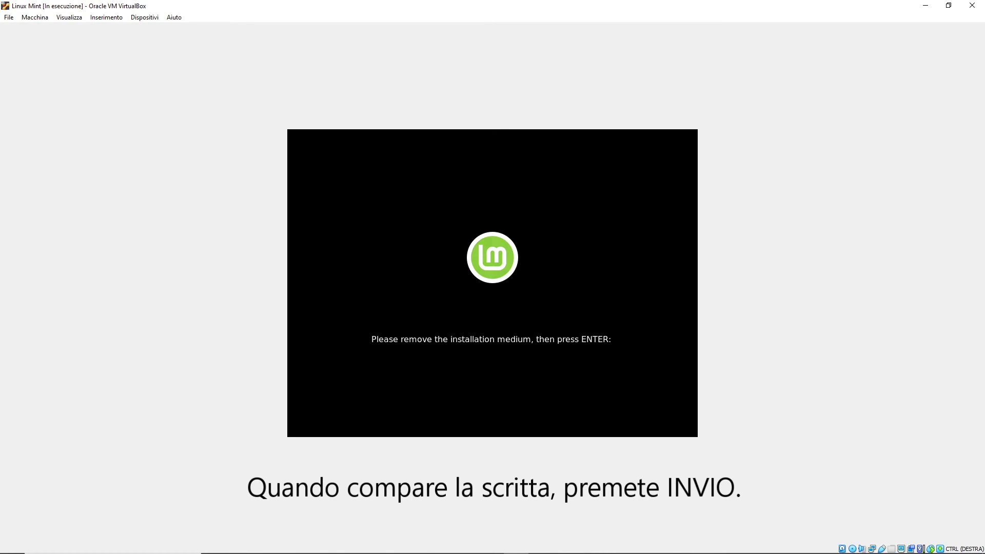
{"action": "key", "text": "Return"}
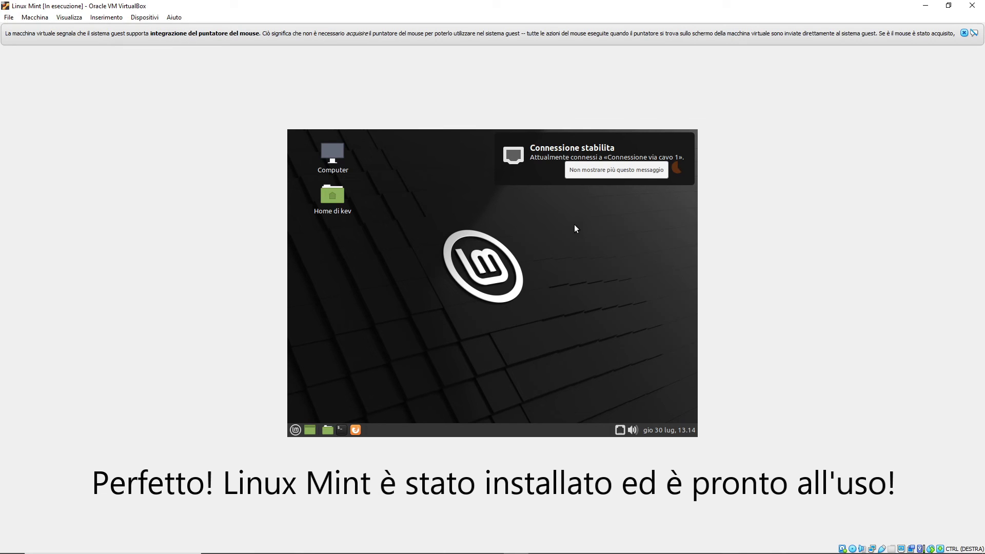
{"action": "left_click", "coordinate": [634, 177]}
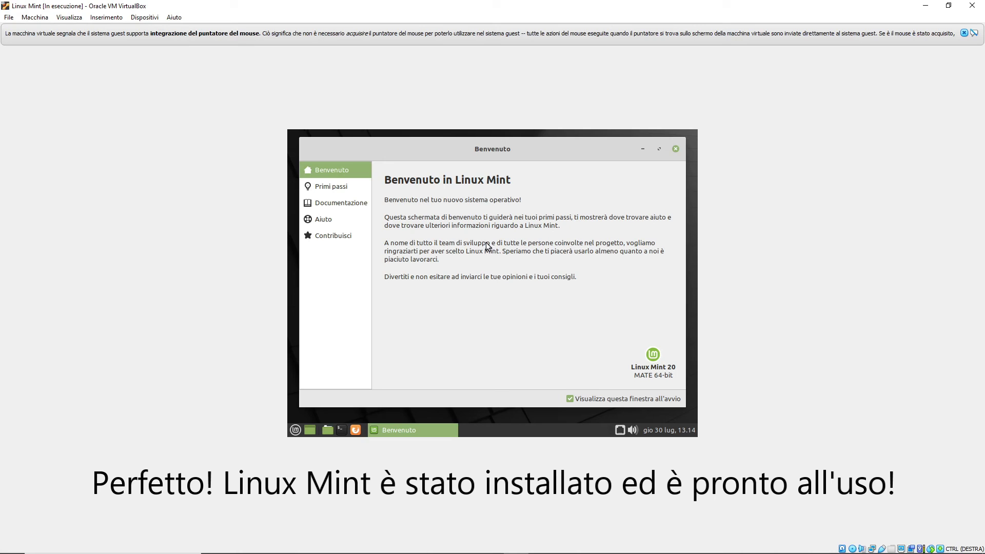
Look through the Primi passi, Documentazione and Aiuto pages of the Linux Mint welcome window, and close it.
{"action": "left_click", "coordinate": [345, 181]}
{"action": "left_click", "coordinate": [341, 203]}
{"action": "left_click", "coordinate": [340, 220]}
{"action": "left_click", "coordinate": [338, 200]}
{"action": "left_click", "coordinate": [337, 189]}
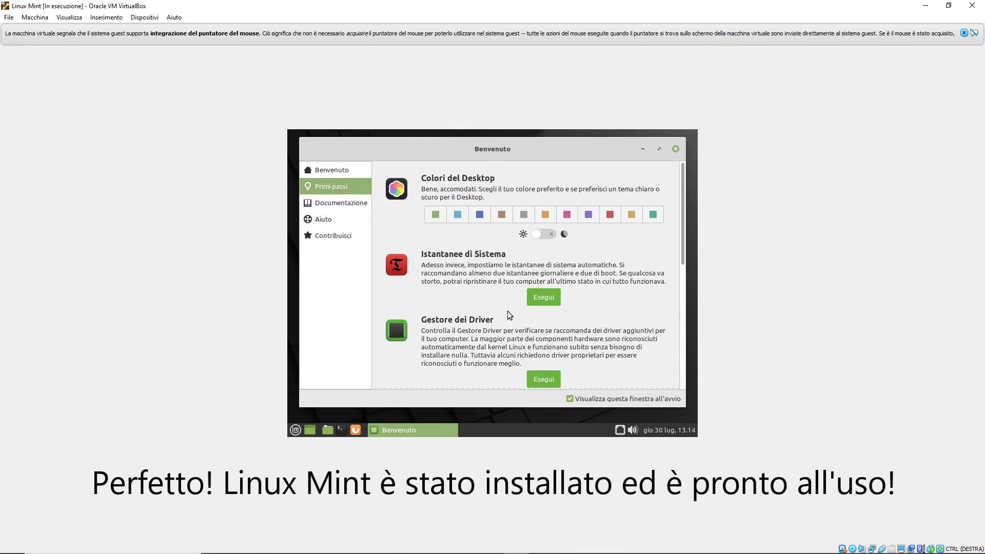
{"action": "scroll", "coordinate": [449, 313], "scroll_direction": "down", "scroll_amount": 5}
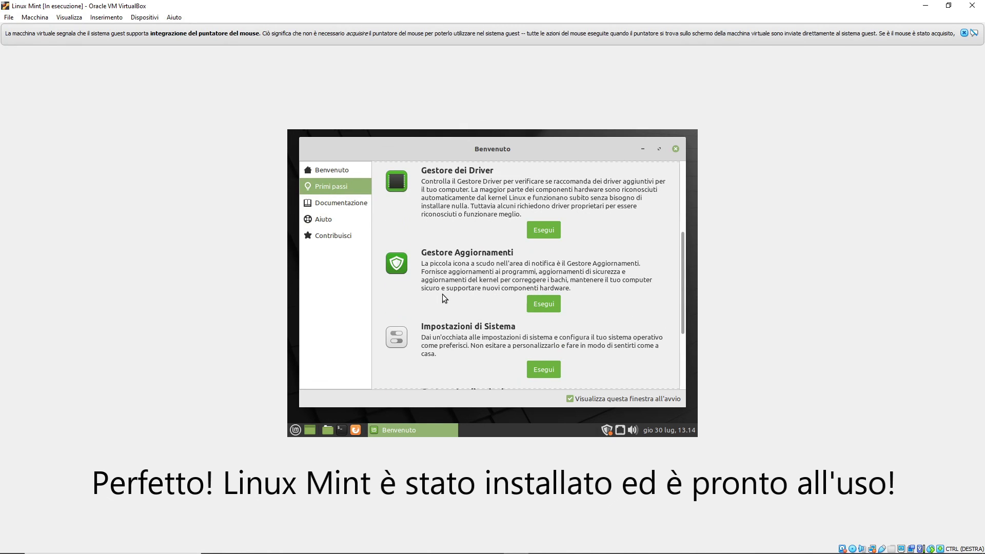
{"action": "left_click", "coordinate": [675, 149]}
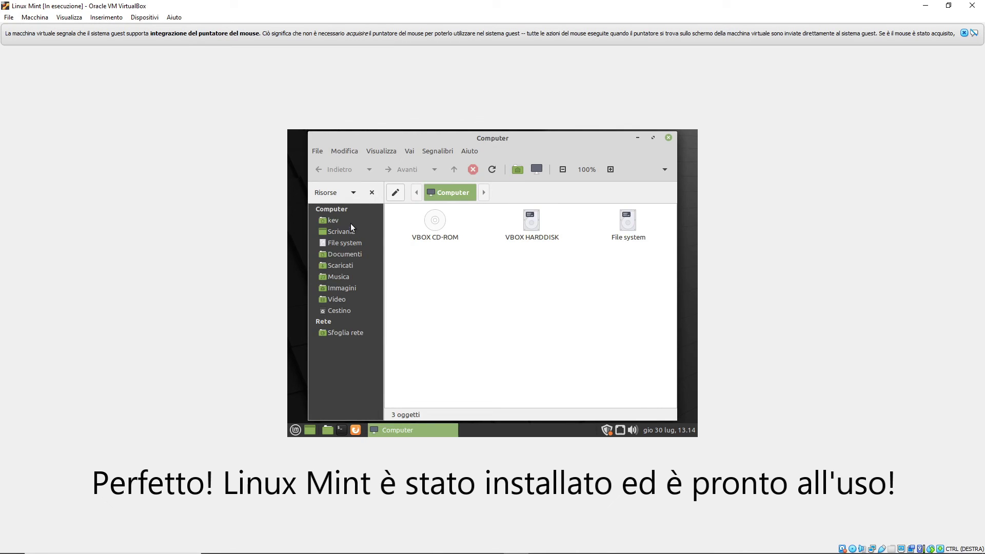
Browse the Scrivania folder and the user's home folder in the file manager.
{"action": "left_click", "coordinate": [349, 228]}
{"action": "left_click", "coordinate": [337, 220]}
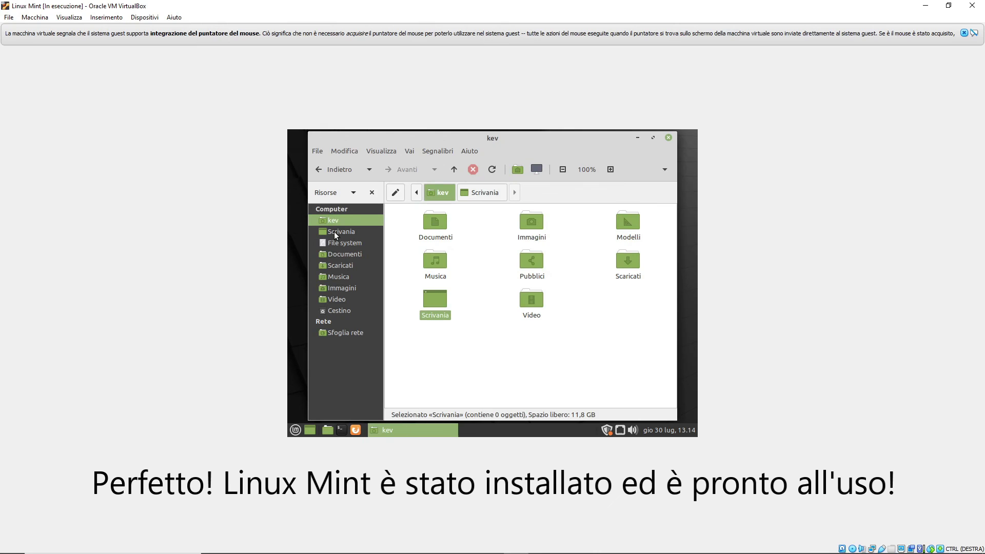